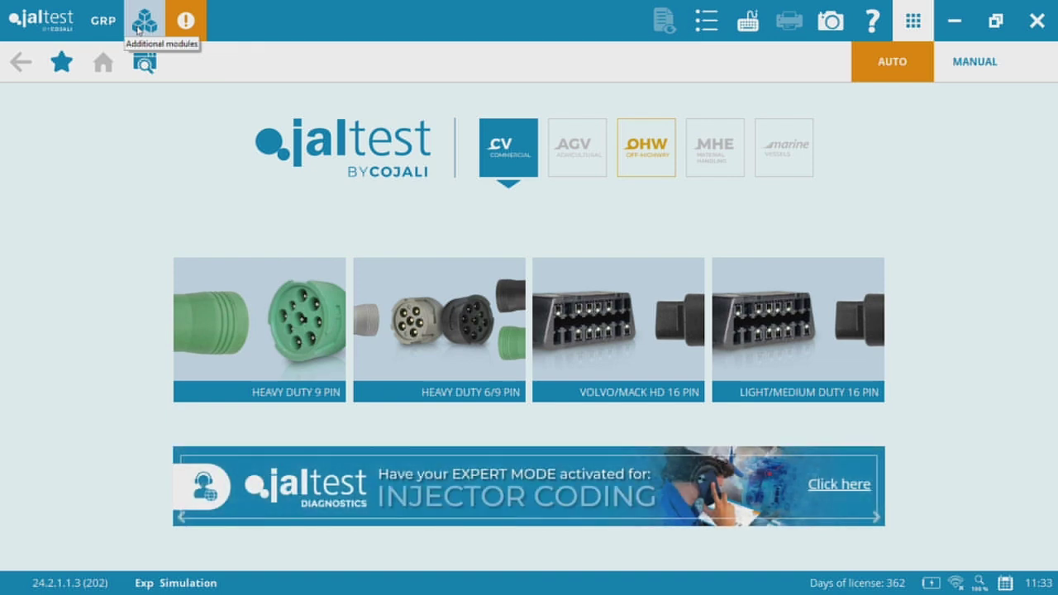
# Add home-screen shortcuts for the VIN, OEM Diagnostics Software link and ATS additional modules.
pyautogui.click(138, 30)
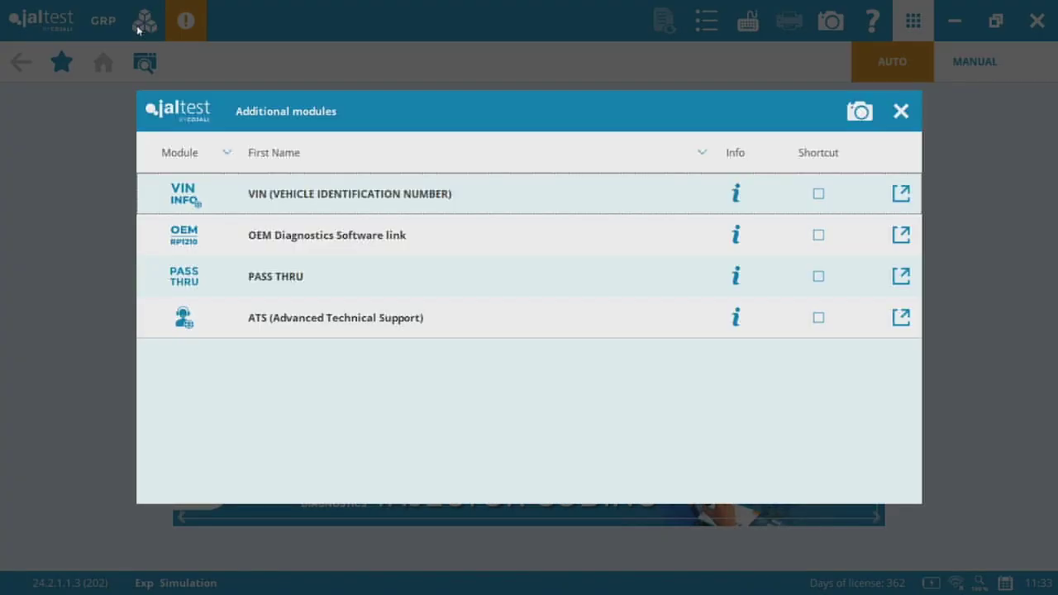
pyautogui.click(819, 194)
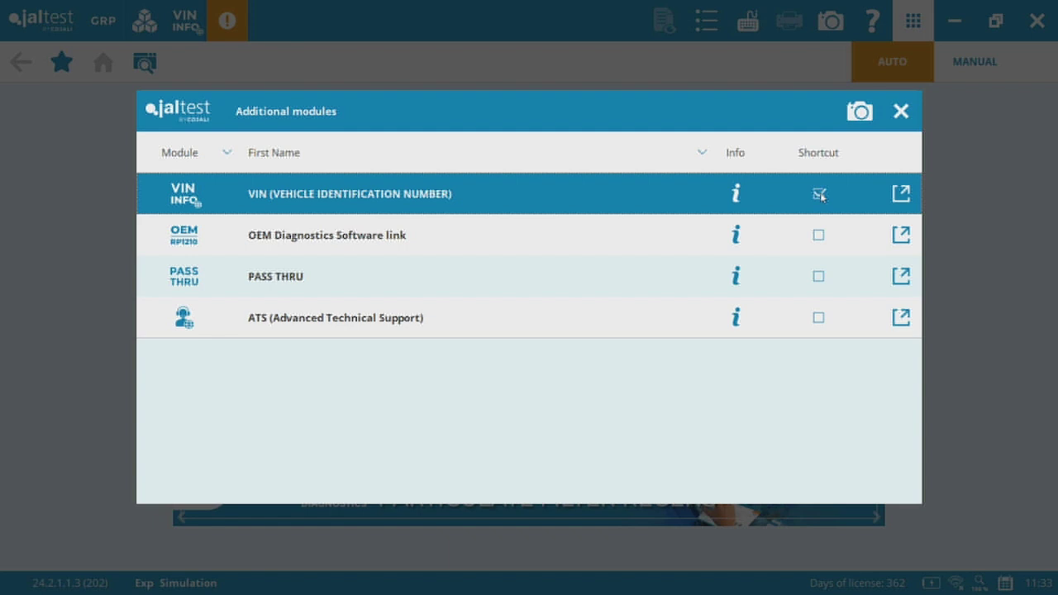
pyautogui.click(819, 238)
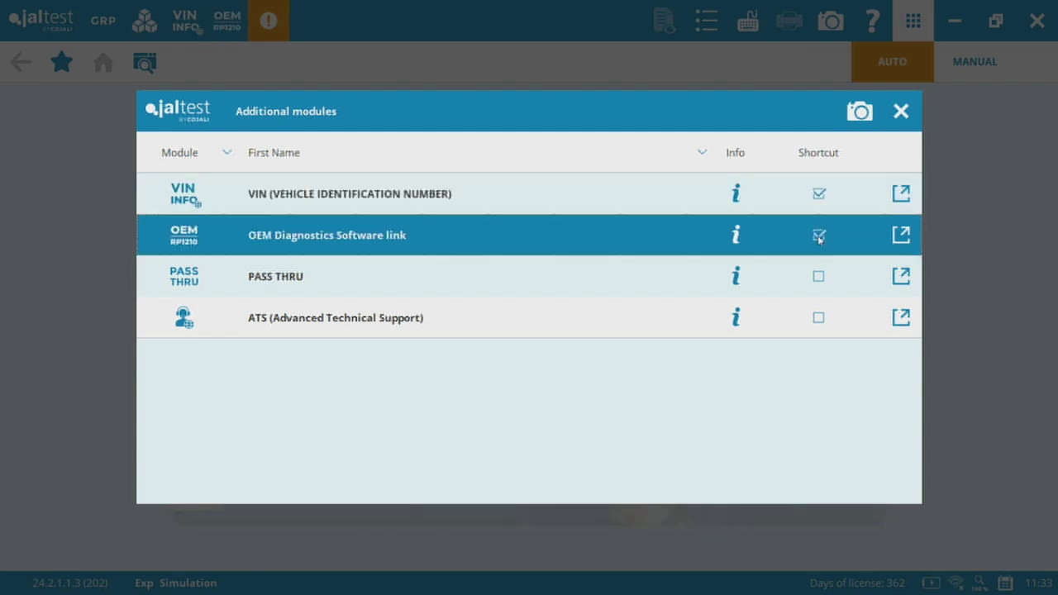
pyautogui.click(818, 318)
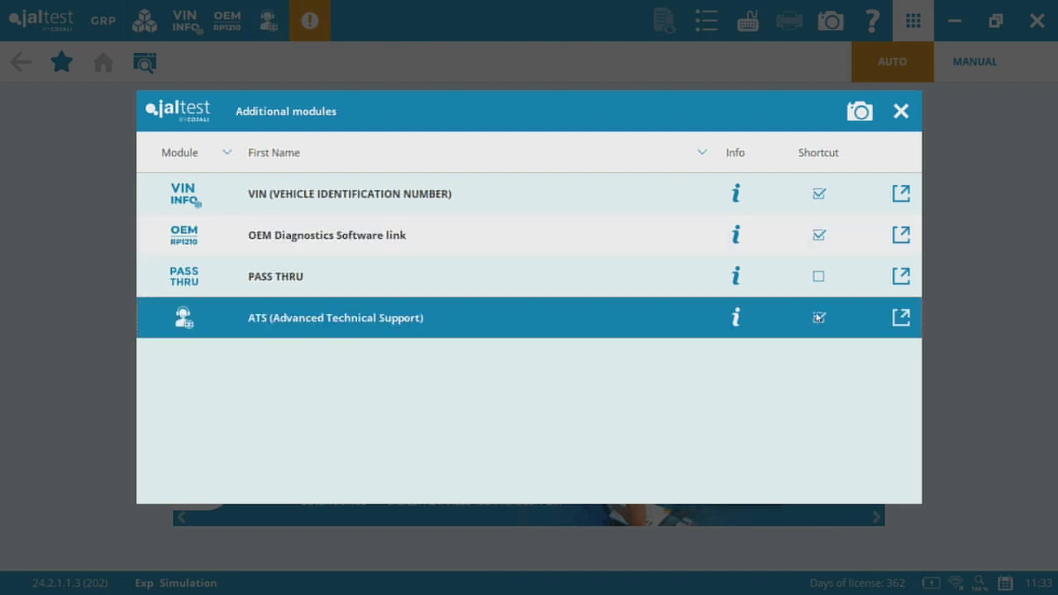
pyautogui.click(899, 111)
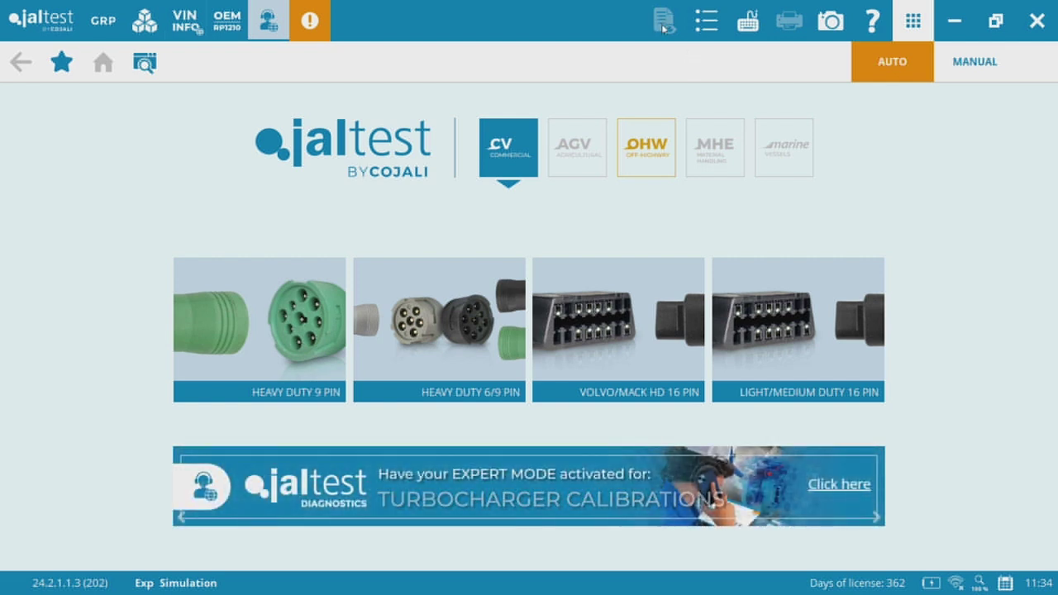
# Run a USB connection test in the Jaltest Link preferences, confirming firmware 24.2.1.
pyautogui.click(699, 31)
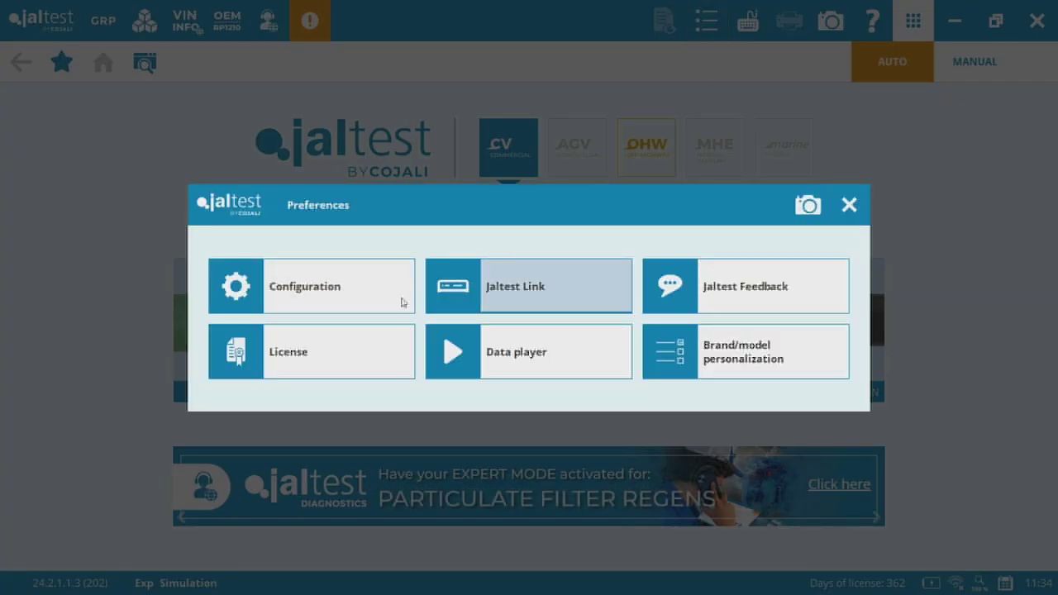
pyautogui.click(488, 302)
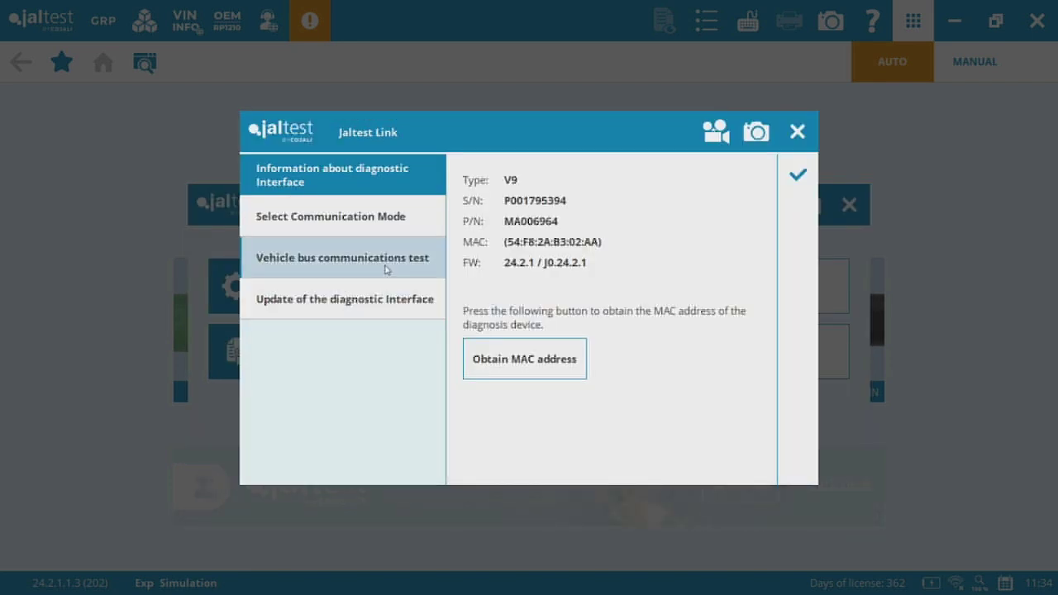
pyautogui.click(379, 219)
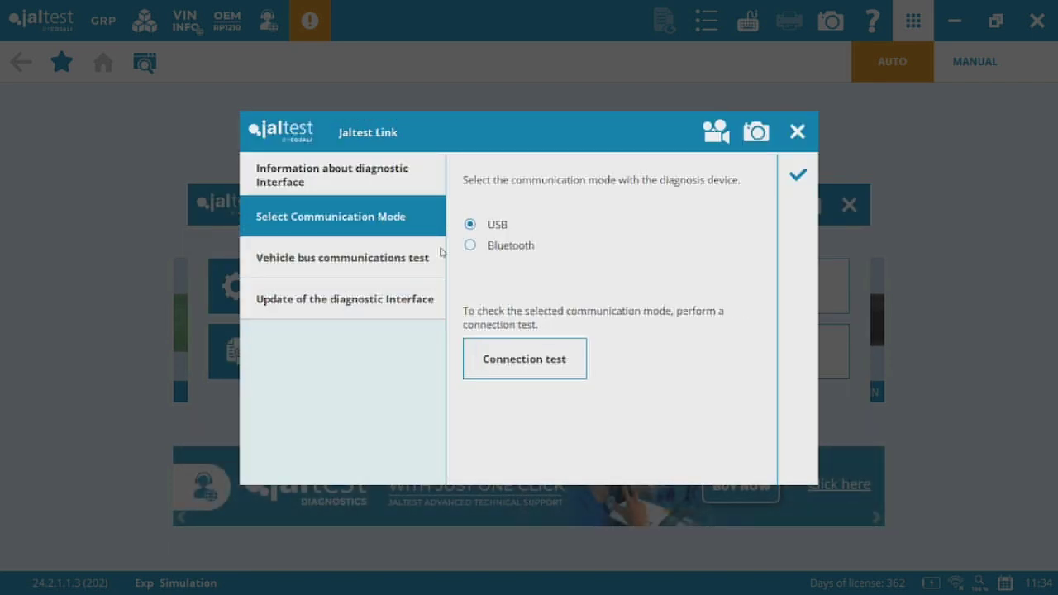
pyautogui.click(540, 356)
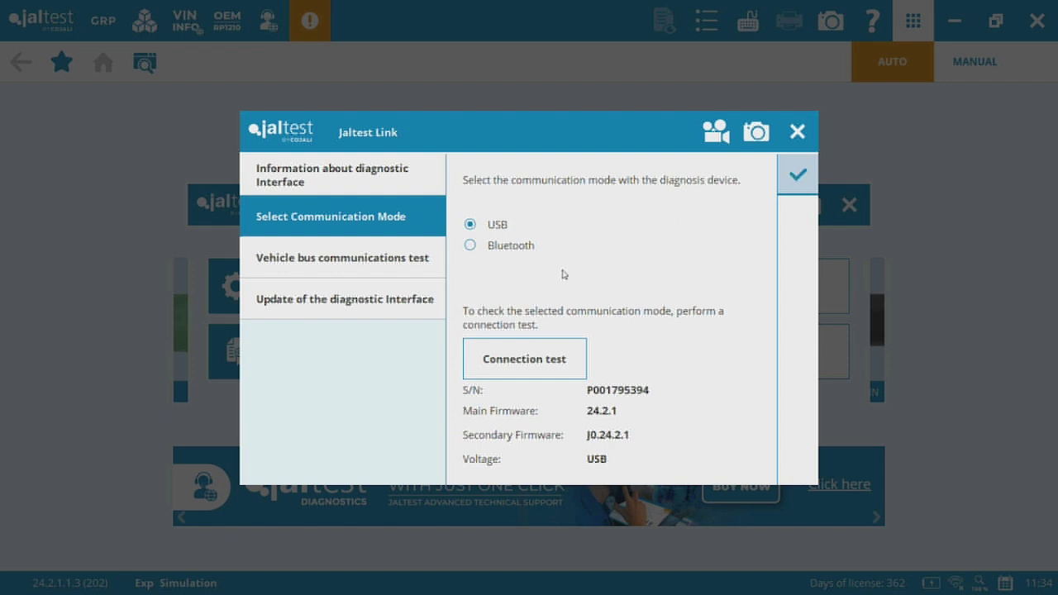
pyautogui.click(797, 131)
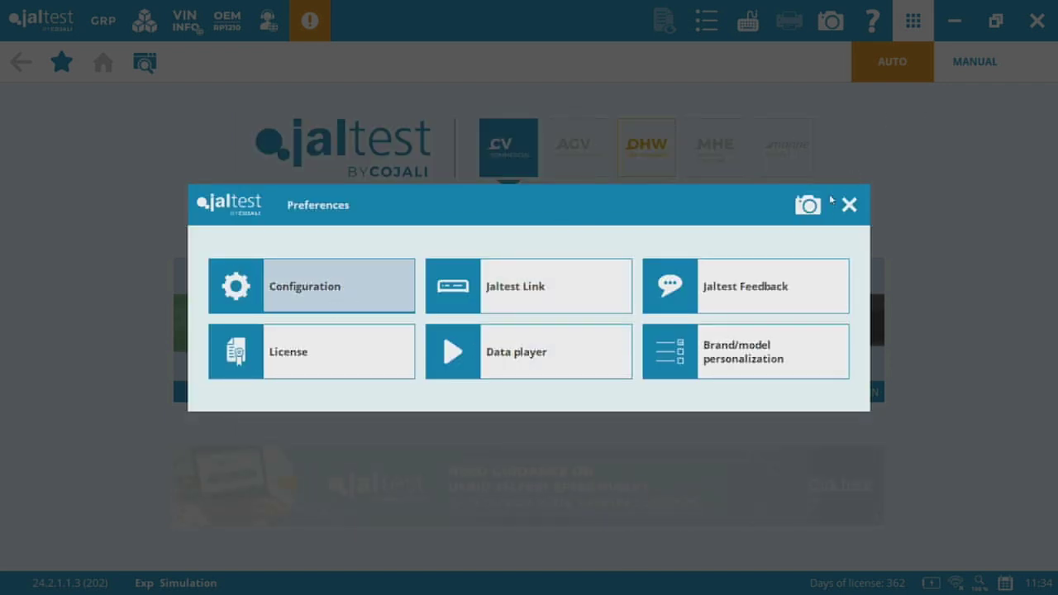
pyautogui.click(849, 204)
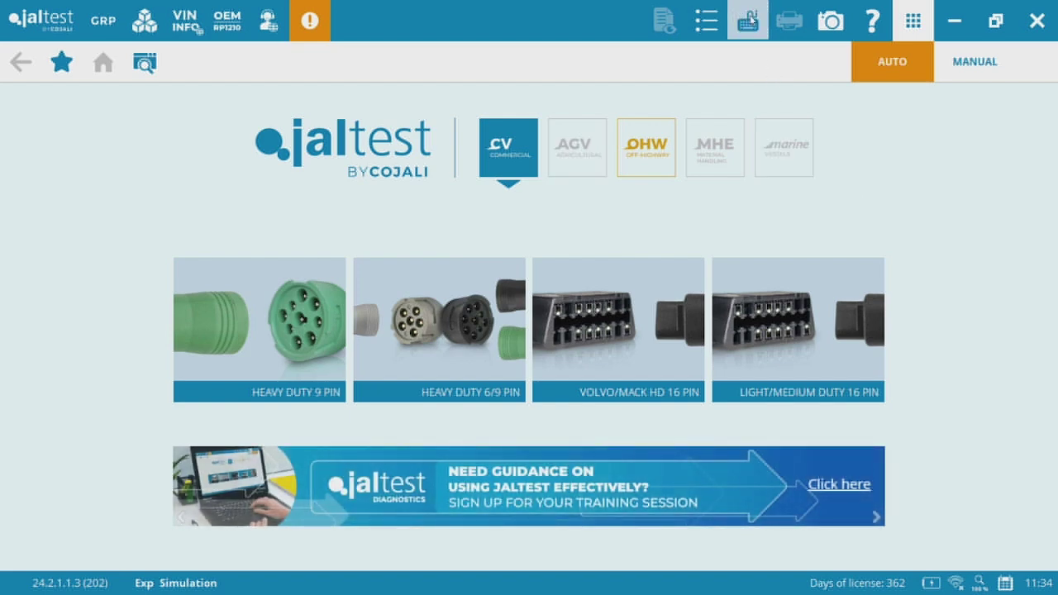
pyautogui.click(750, 22)
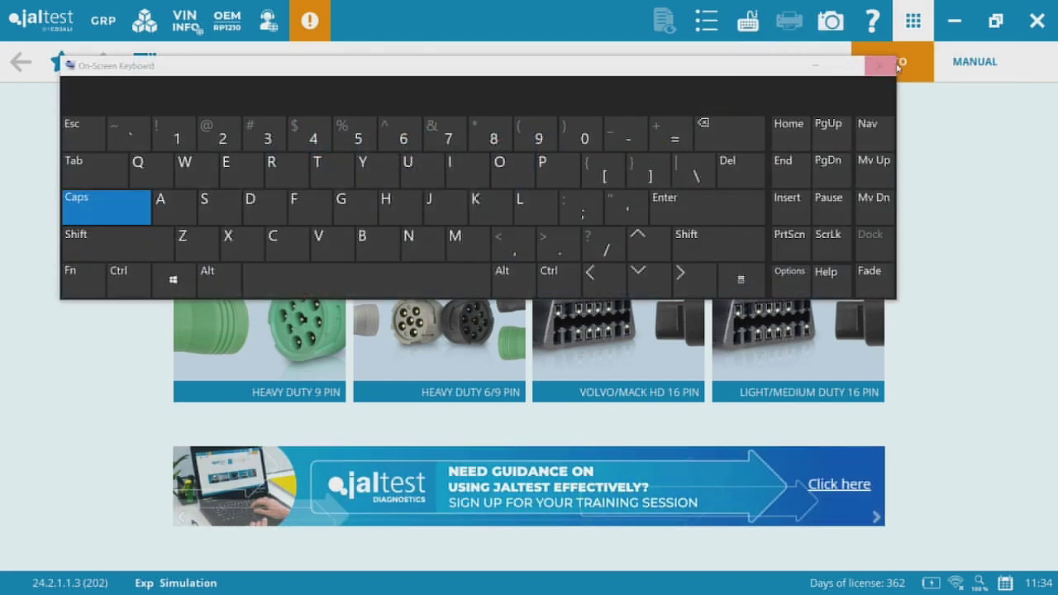
pyautogui.click(880, 66)
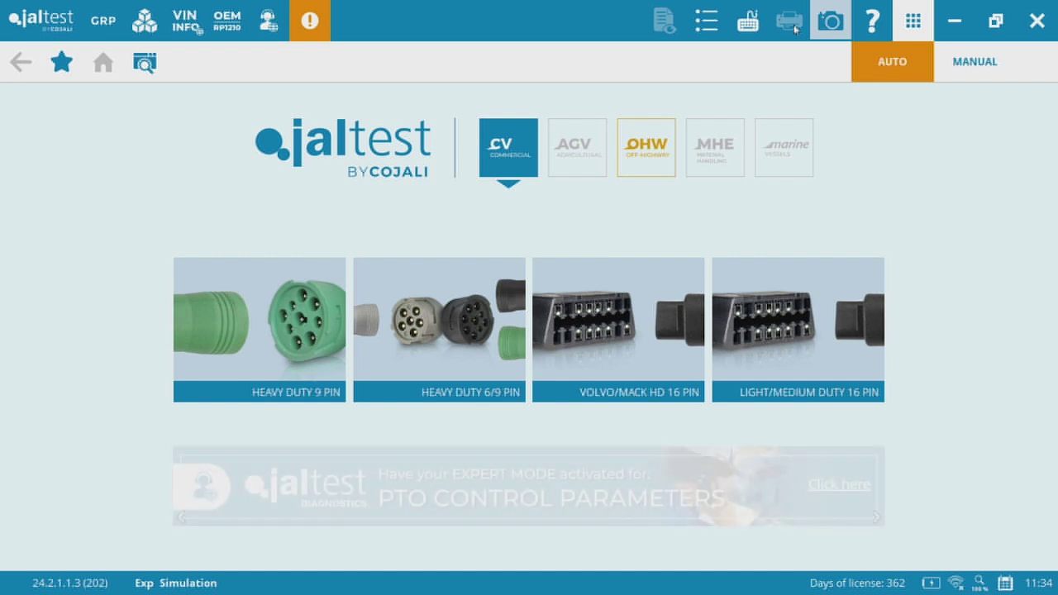
pyautogui.click(869, 26)
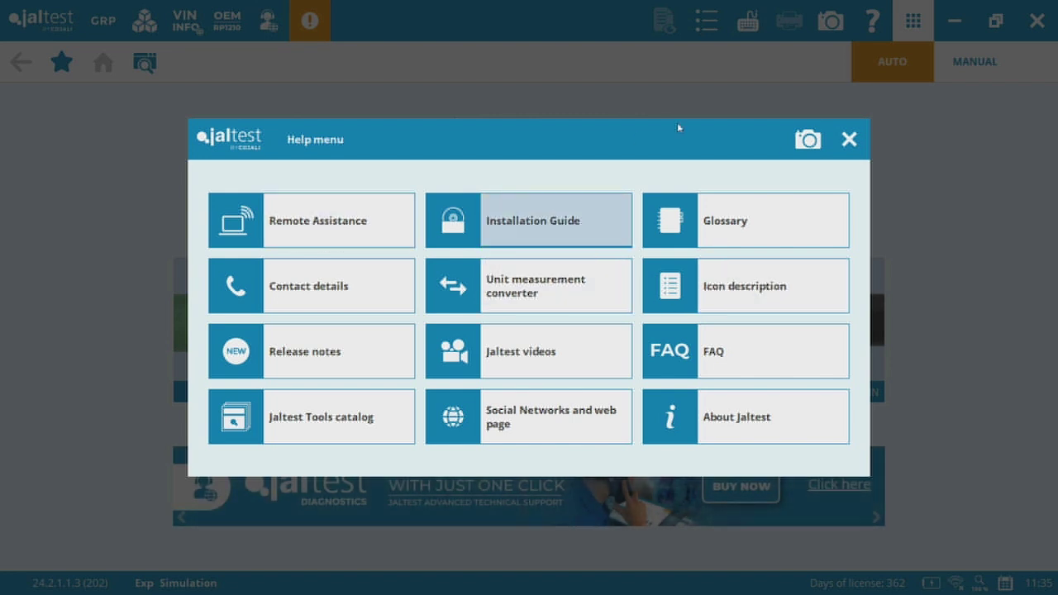
pyautogui.click(854, 145)
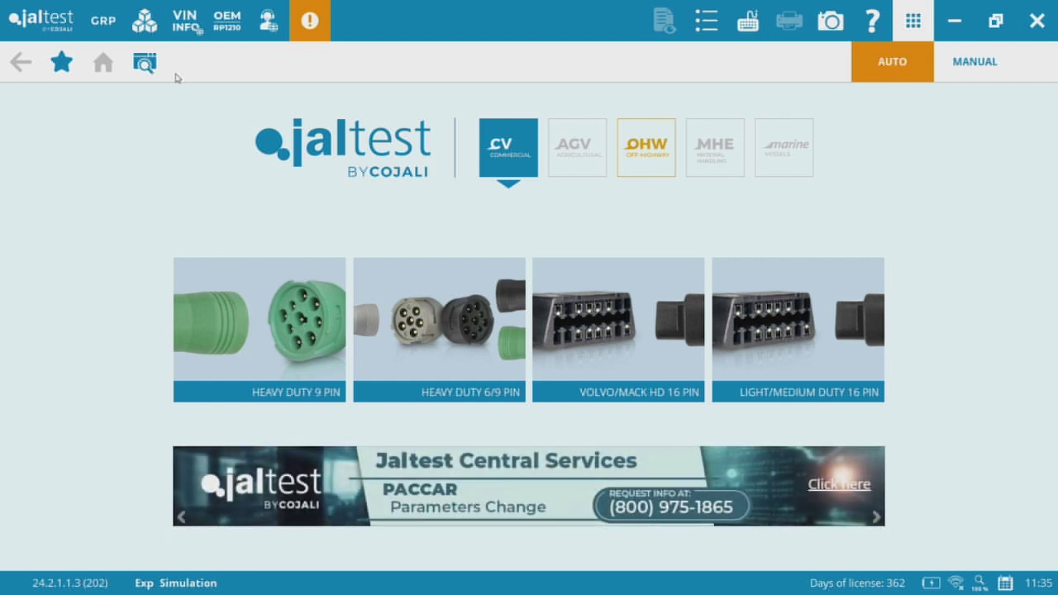
pyautogui.click(60, 65)
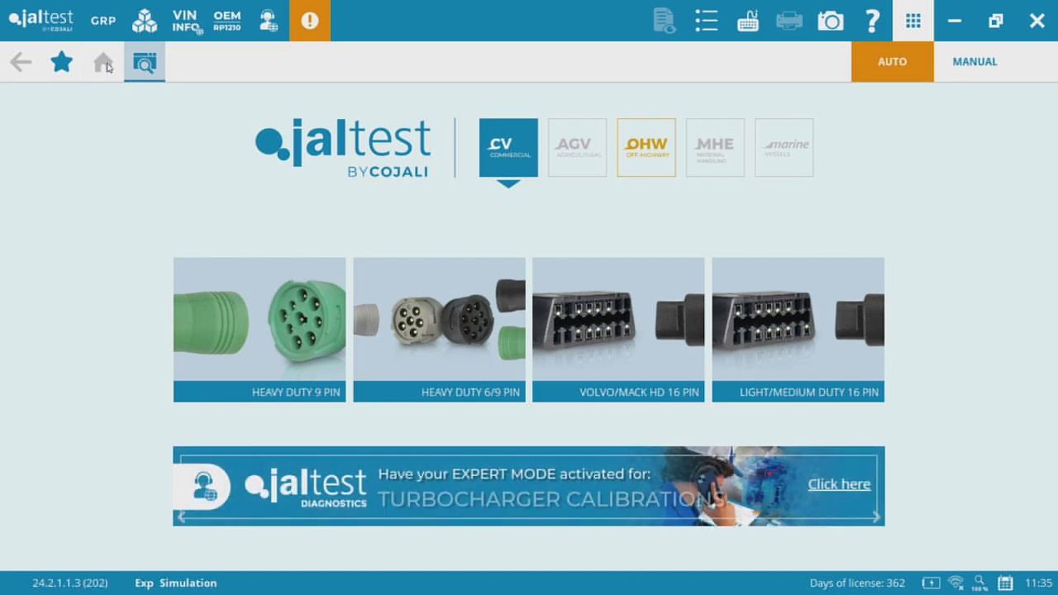
pyautogui.click(152, 65)
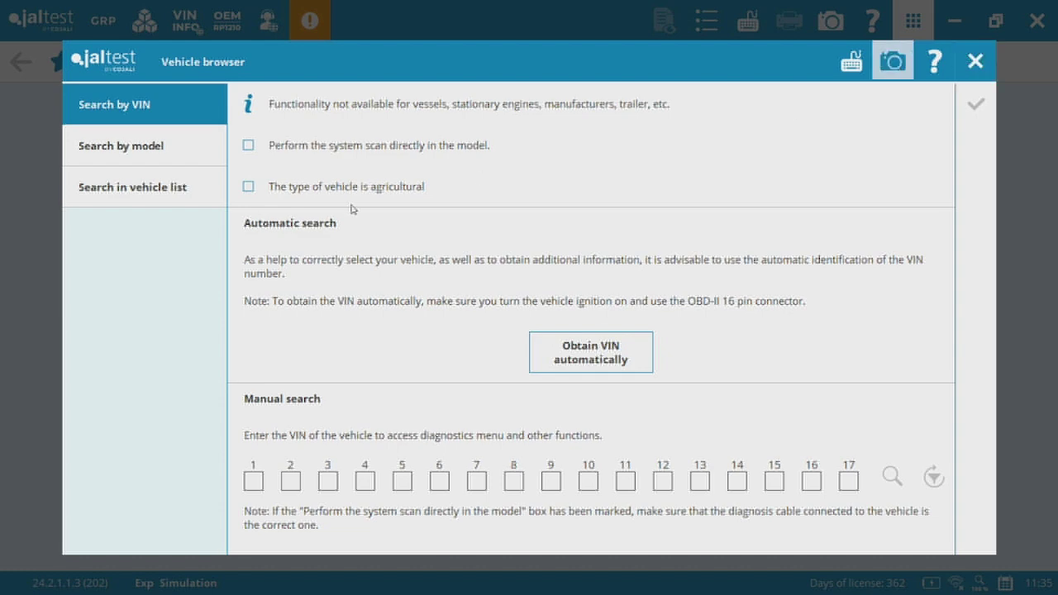
pyautogui.click(142, 147)
pyautogui.click(173, 183)
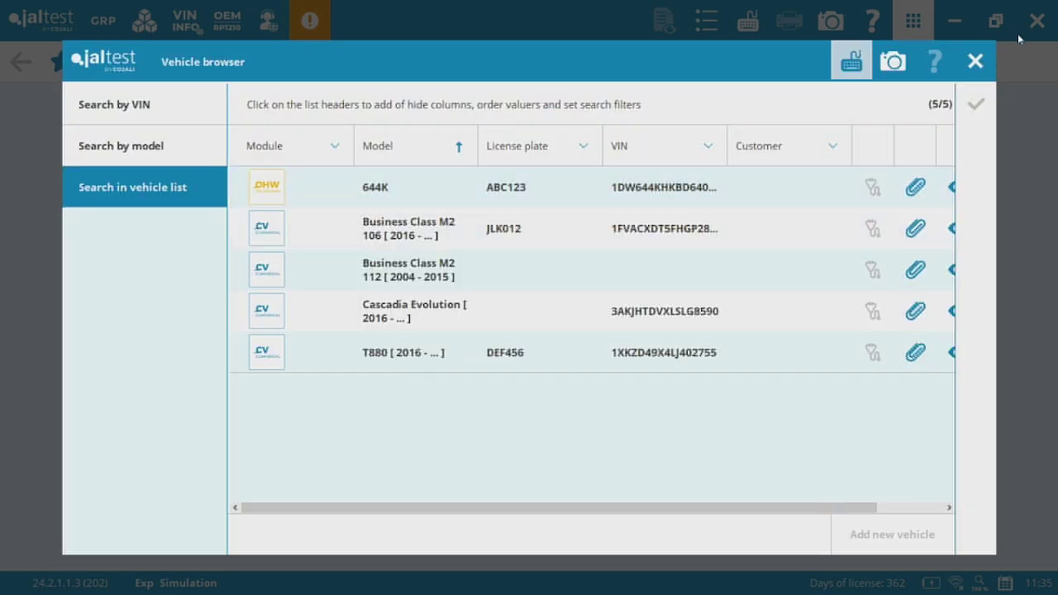
pyautogui.click(977, 61)
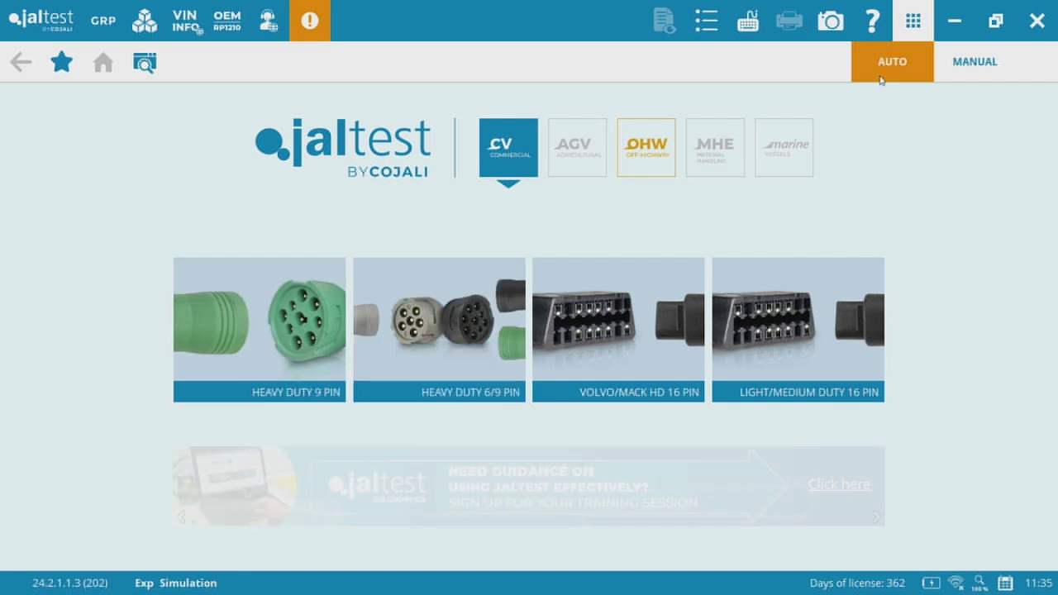
pyautogui.click(977, 63)
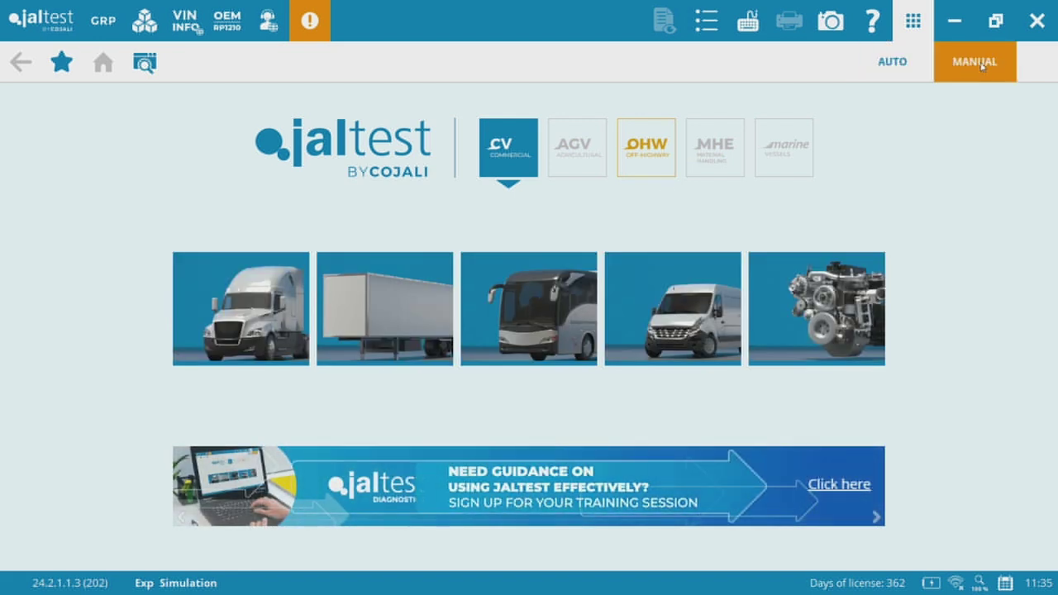
pyautogui.click(887, 73)
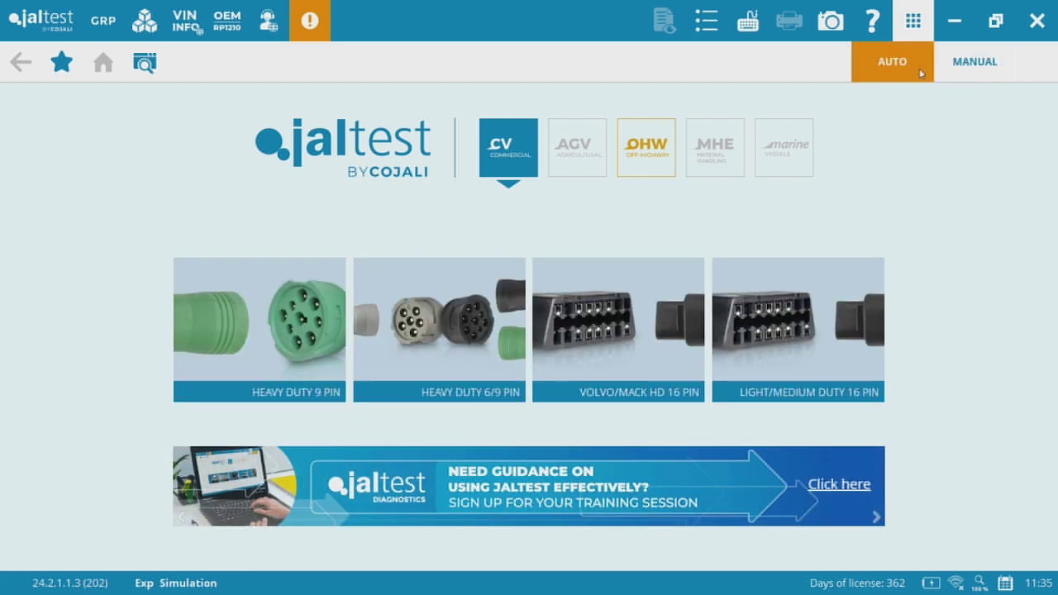
pyautogui.click(959, 71)
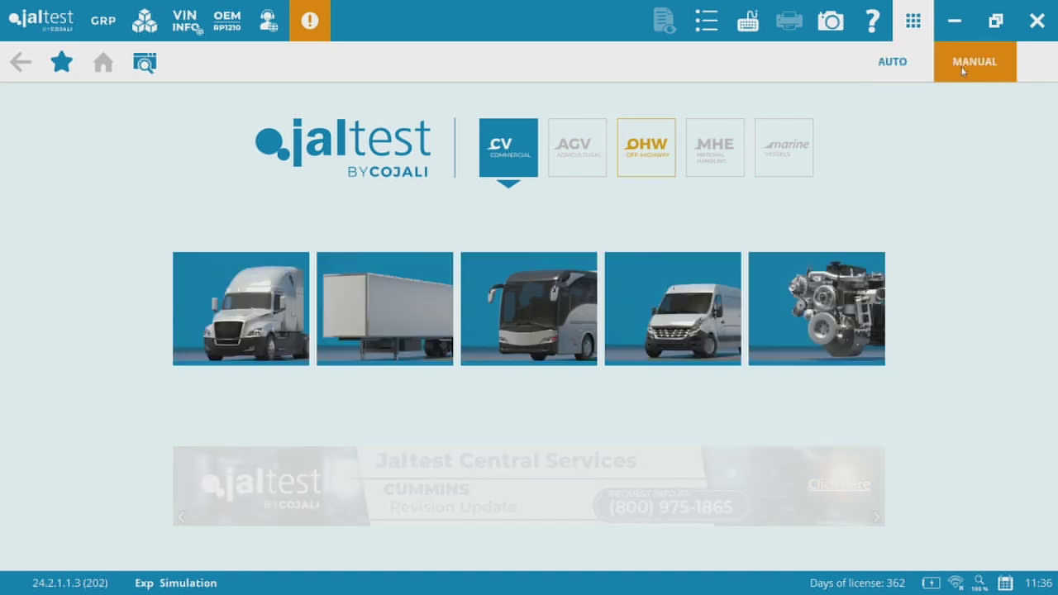
pyautogui.click(909, 62)
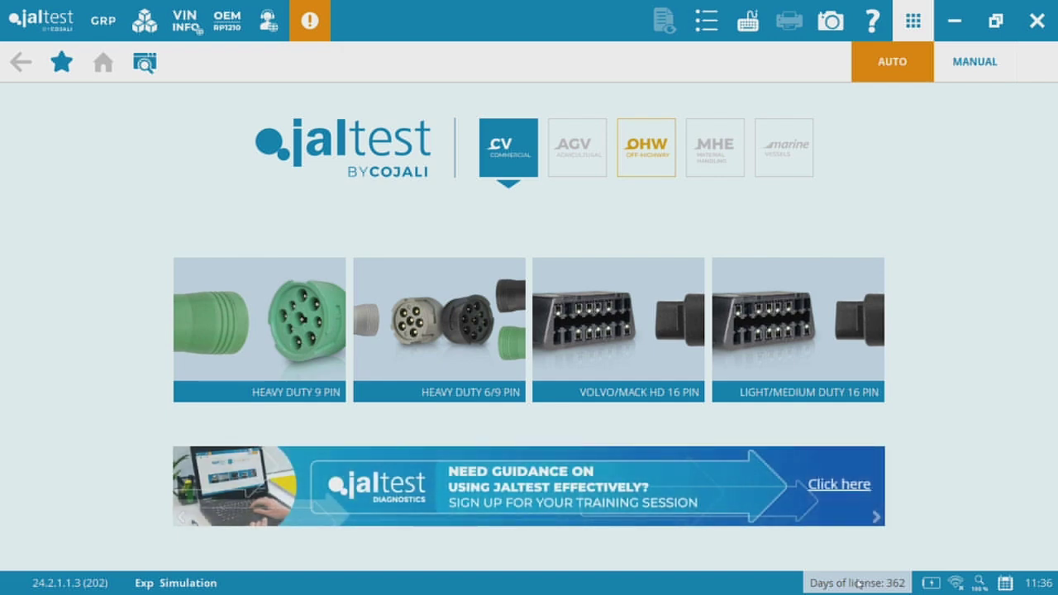
pyautogui.click(858, 583)
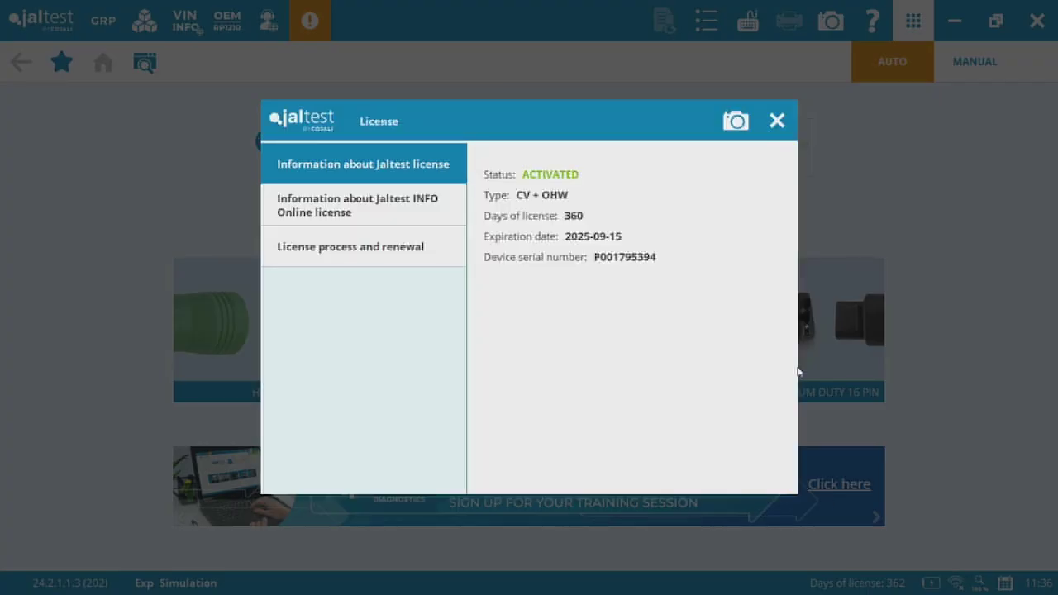
pyautogui.click(777, 122)
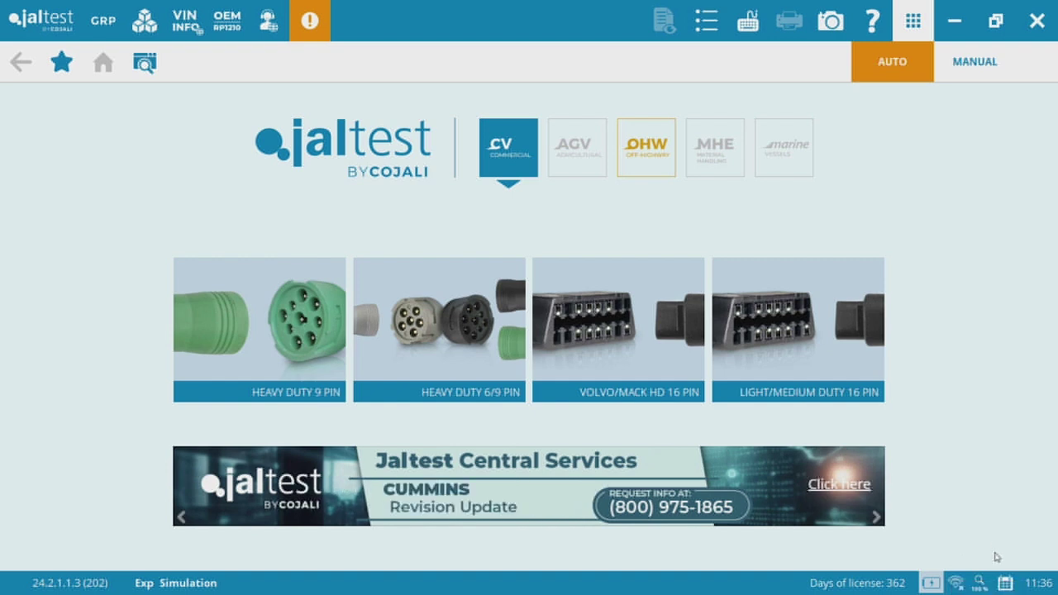
pyautogui.moveTo(977, 580)
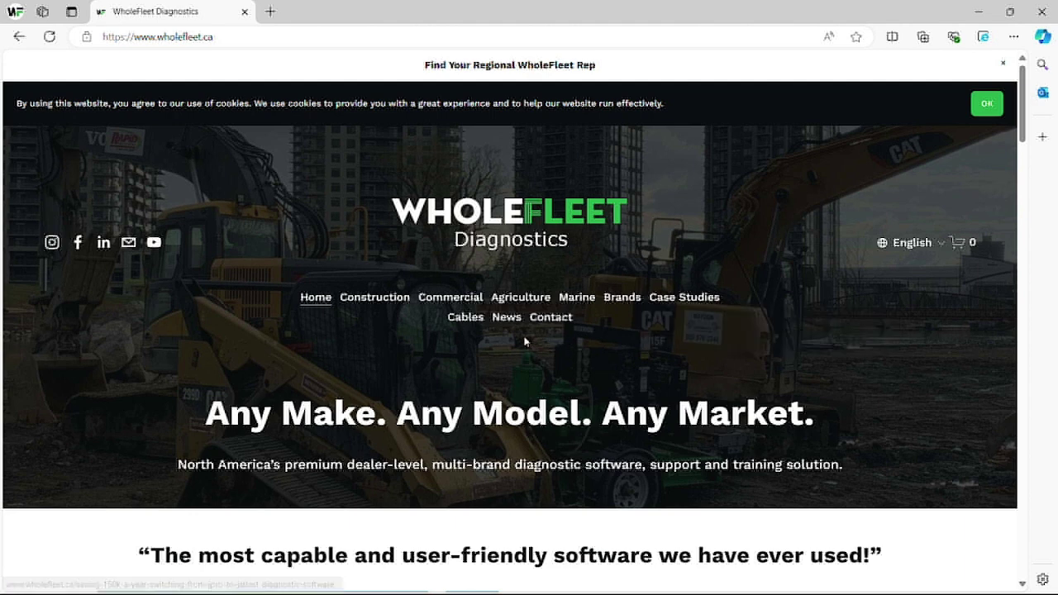
# Go to WholeFleet's Training page under Contact and open the Introductory Jaltest Training e-learning course.
pyautogui.moveTo(538, 316)
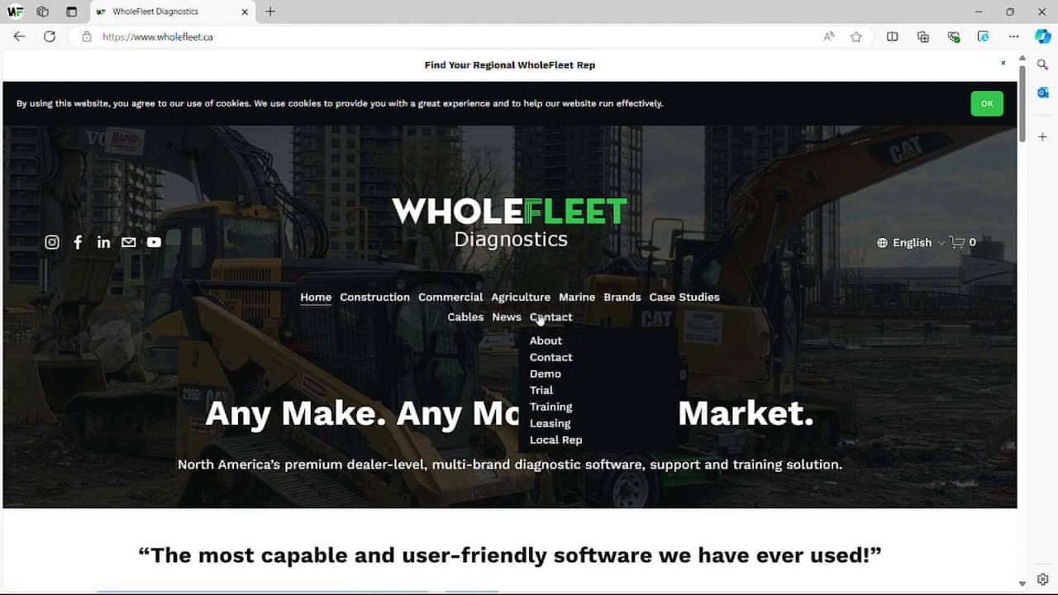
pyautogui.click(555, 410)
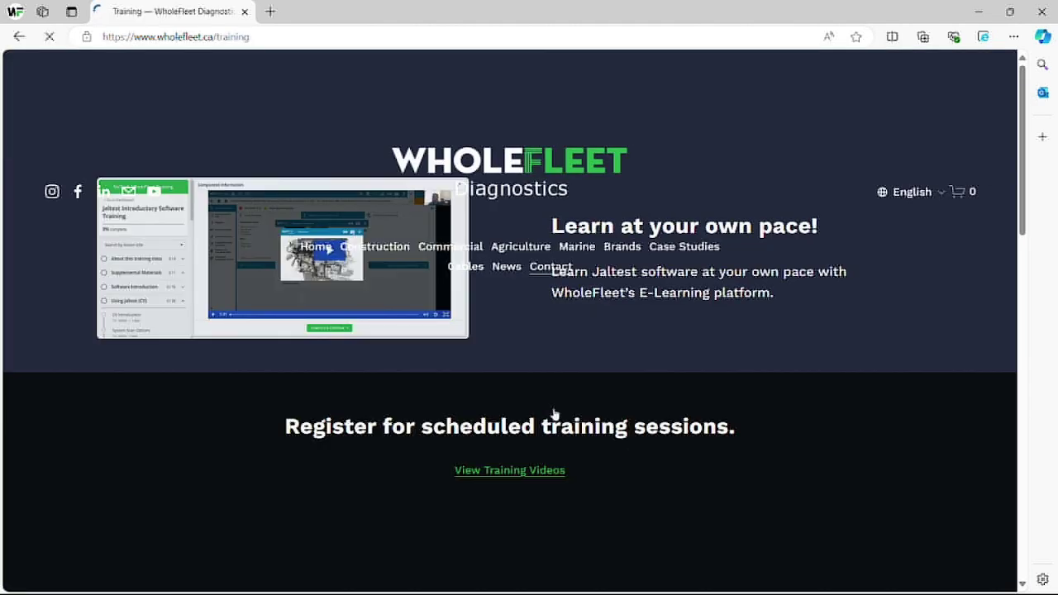
pyautogui.scroll(-5, 555, 413)
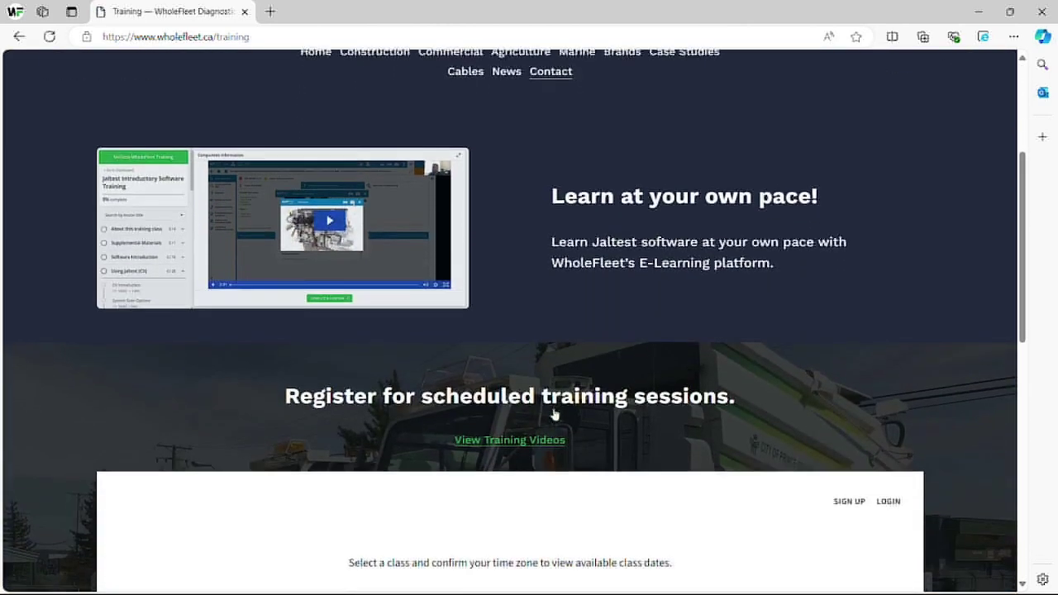
pyautogui.scroll(2, 554, 413)
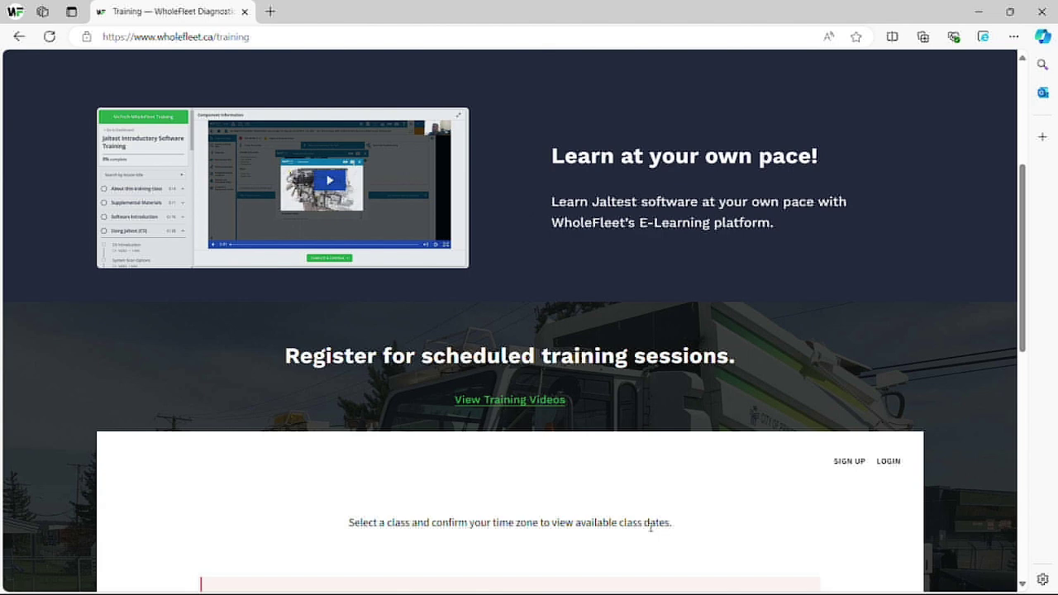
pyautogui.click(297, 154)
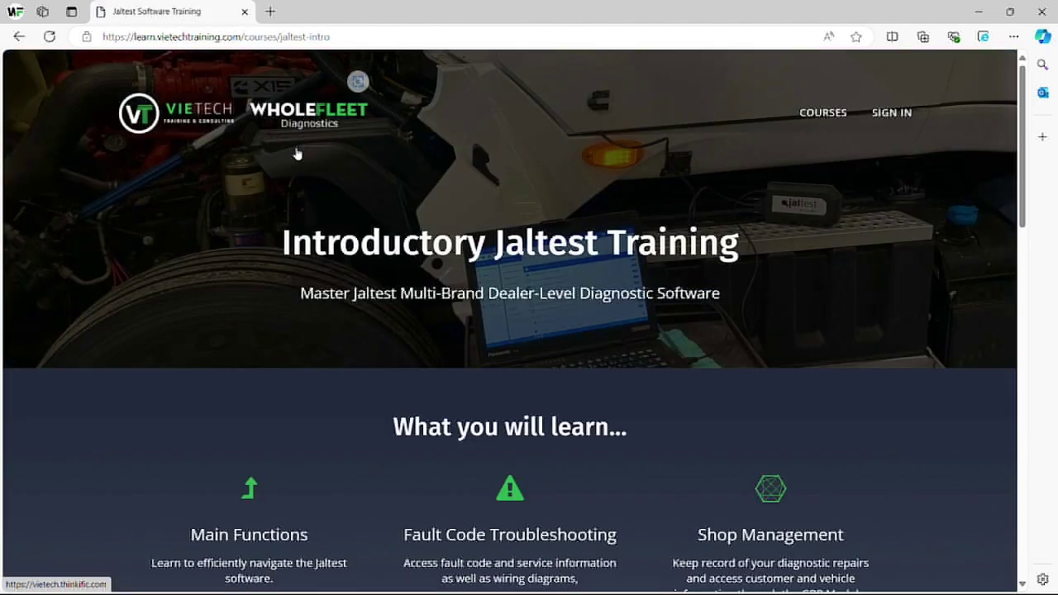
pyautogui.scroll(-3, 416, 322)
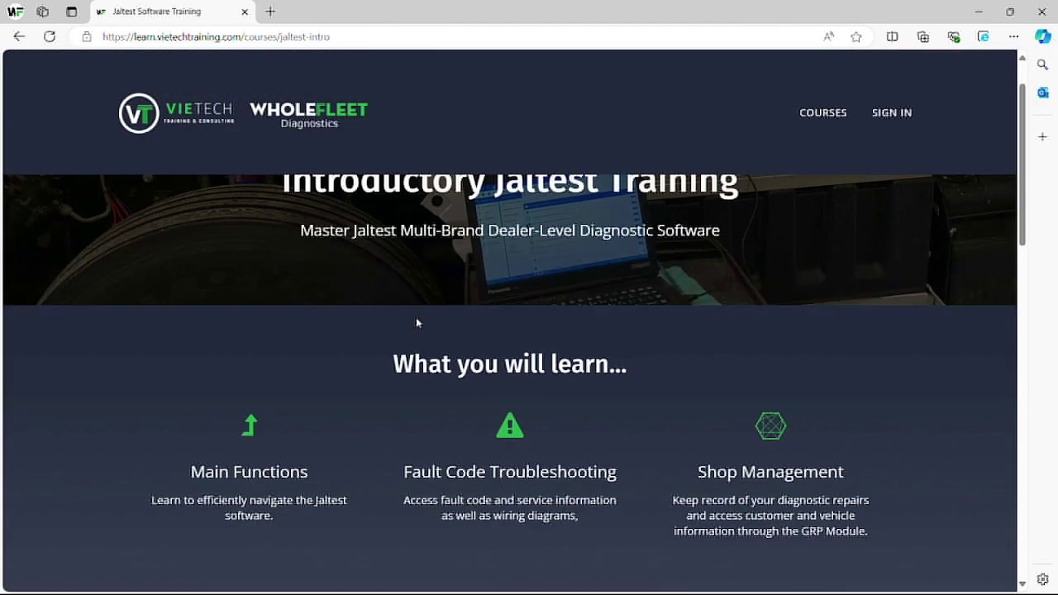
pyautogui.scroll(-5, 417, 323)
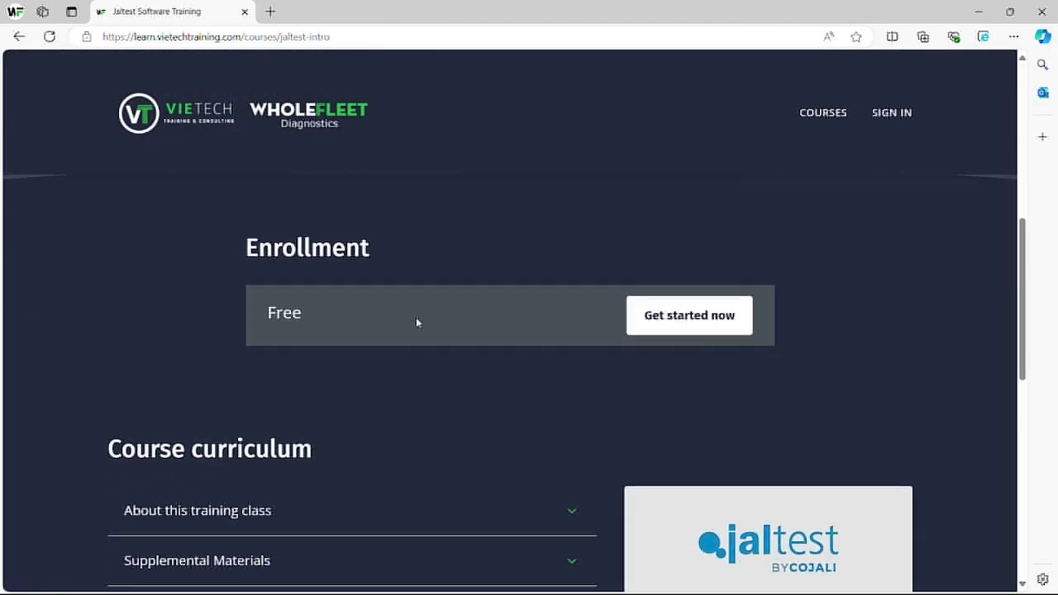
pyautogui.scroll(-3, 416, 322)
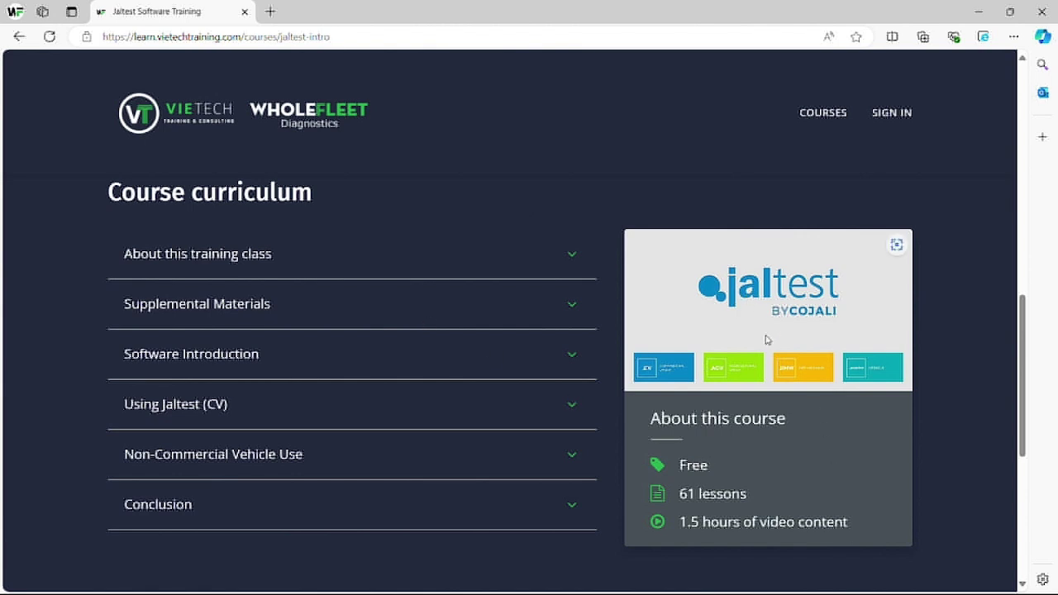
pyautogui.scroll(-2, 768, 340)
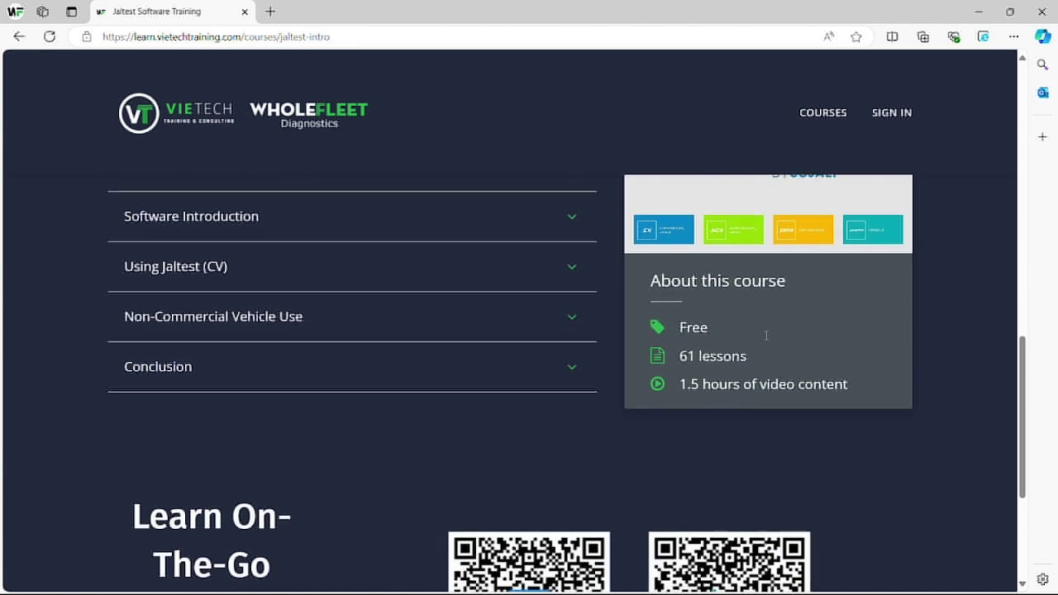
pyautogui.scroll(-3, 767, 340)
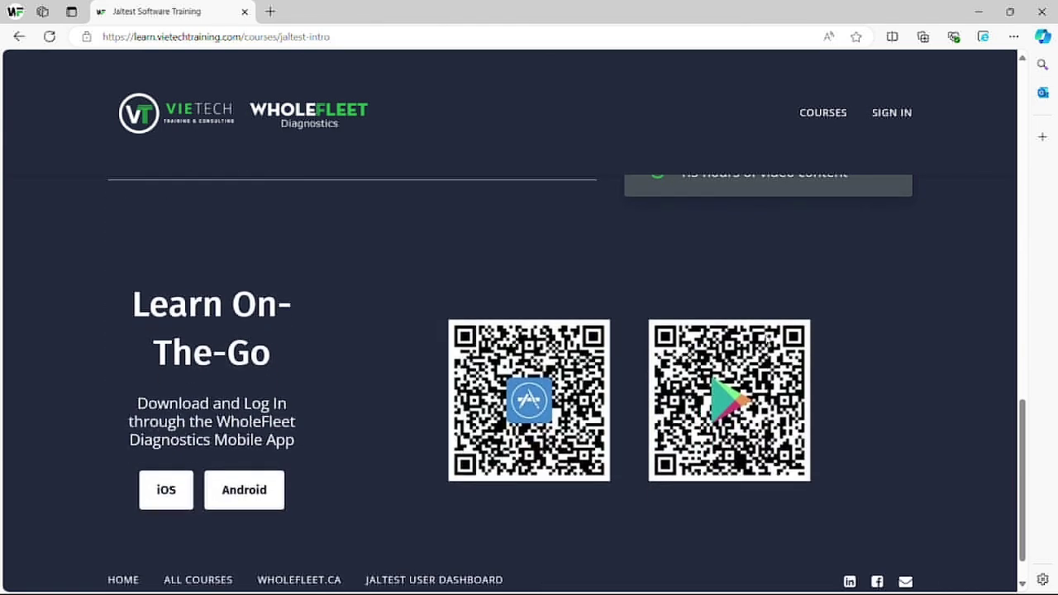
pyautogui.scroll(2, 767, 340)
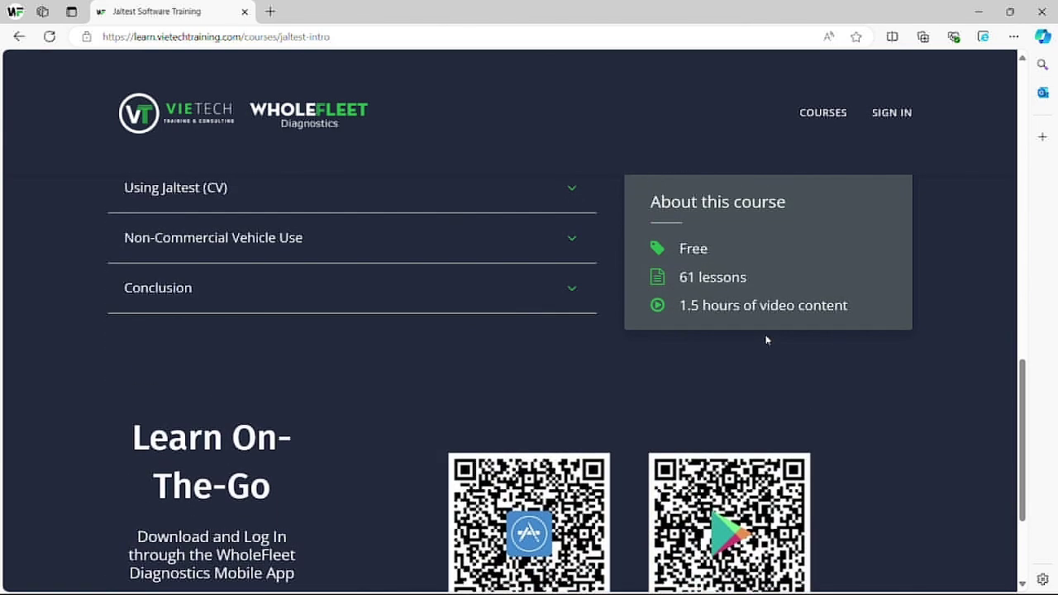
pyautogui.scroll(-2, 768, 340)
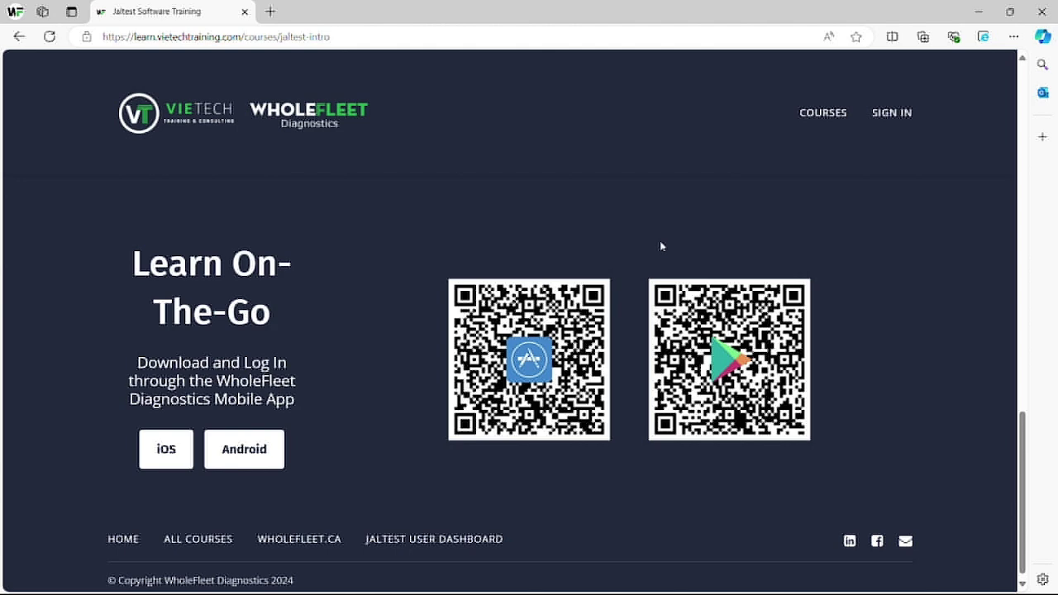
pyautogui.scroll(1, 661, 245)
pyautogui.scroll(-1, 661, 246)
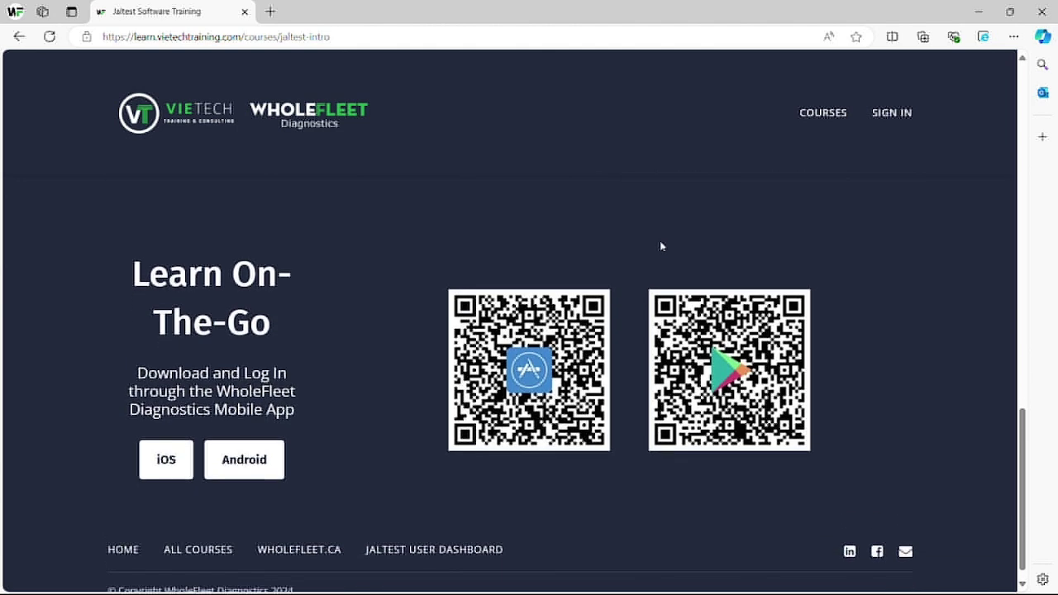
pyautogui.scroll(2, 661, 245)
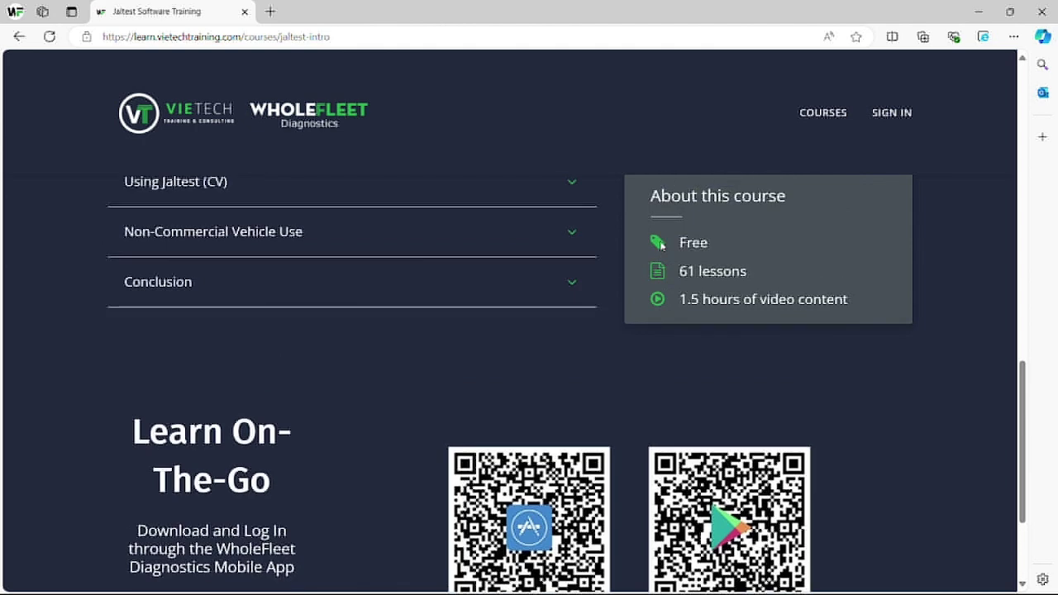
pyautogui.scroll(4, 661, 245)
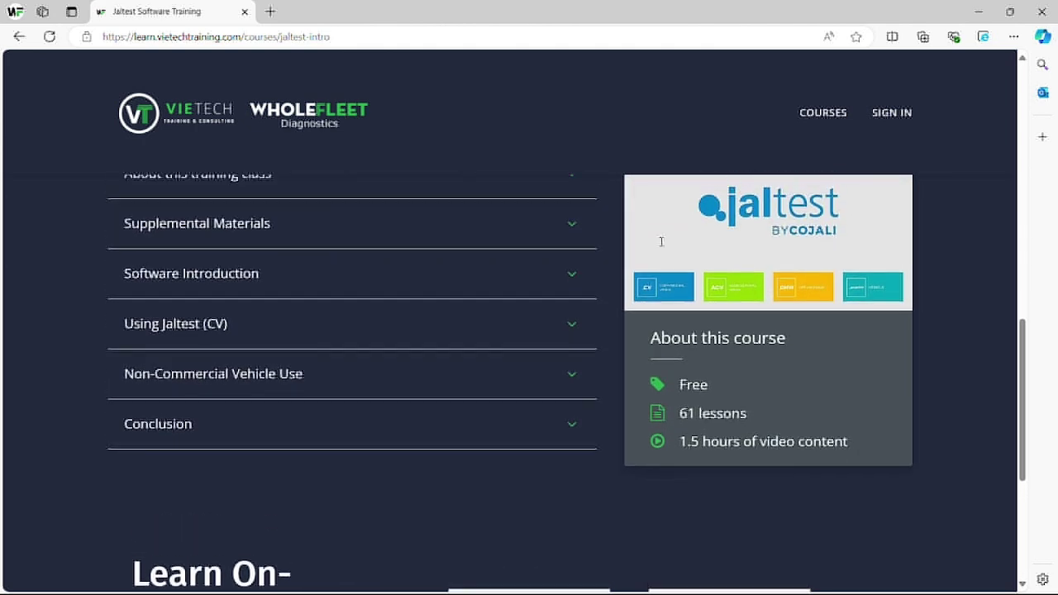
pyautogui.scroll(-1, 660, 245)
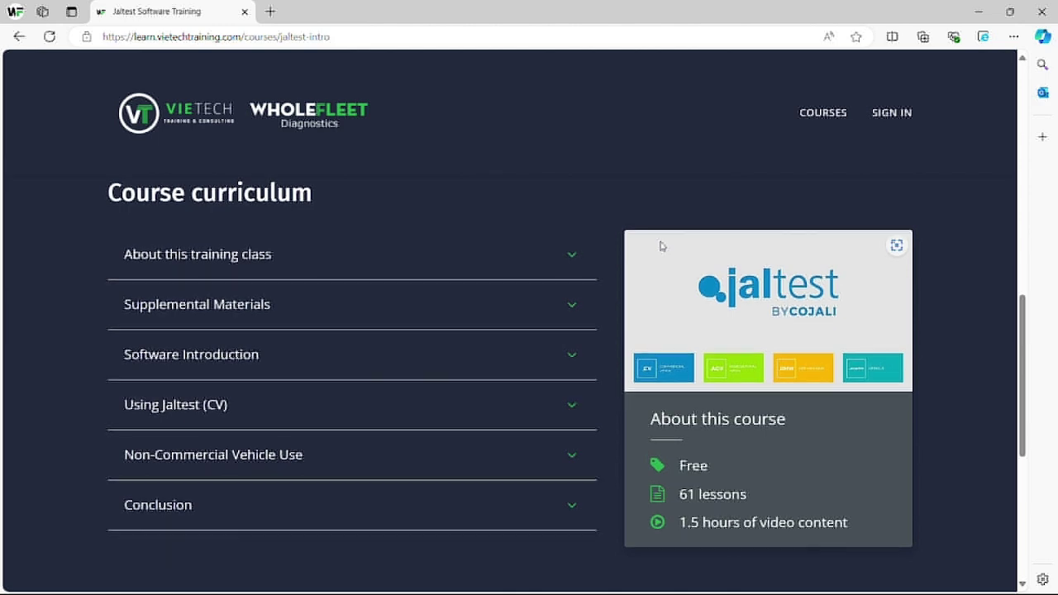
pyautogui.scroll(-1, 660, 247)
pyautogui.scroll(2, 661, 247)
pyautogui.scroll(8, 661, 246)
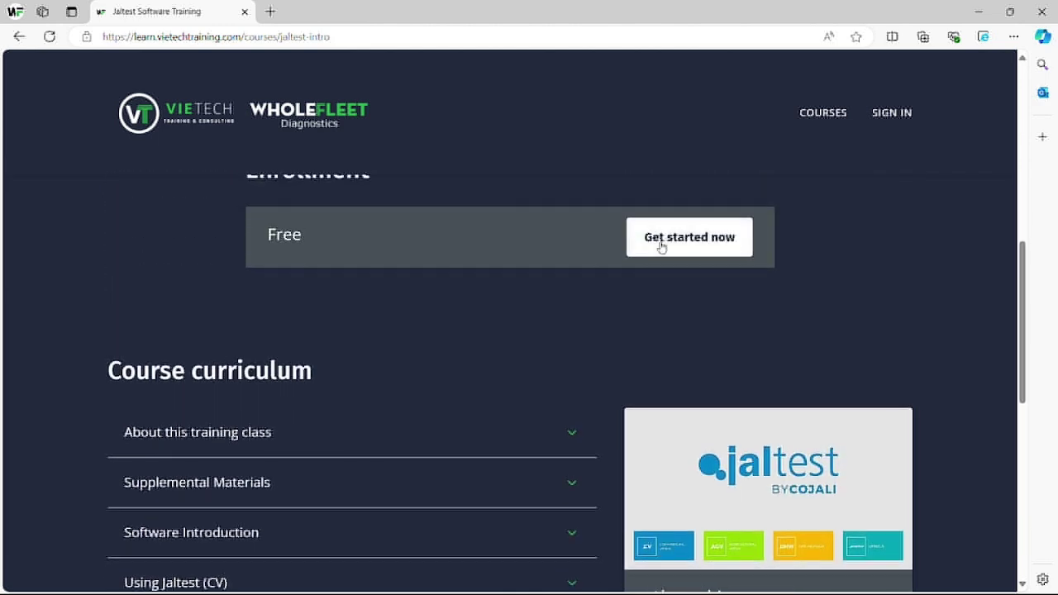
pyautogui.scroll(1, 661, 246)
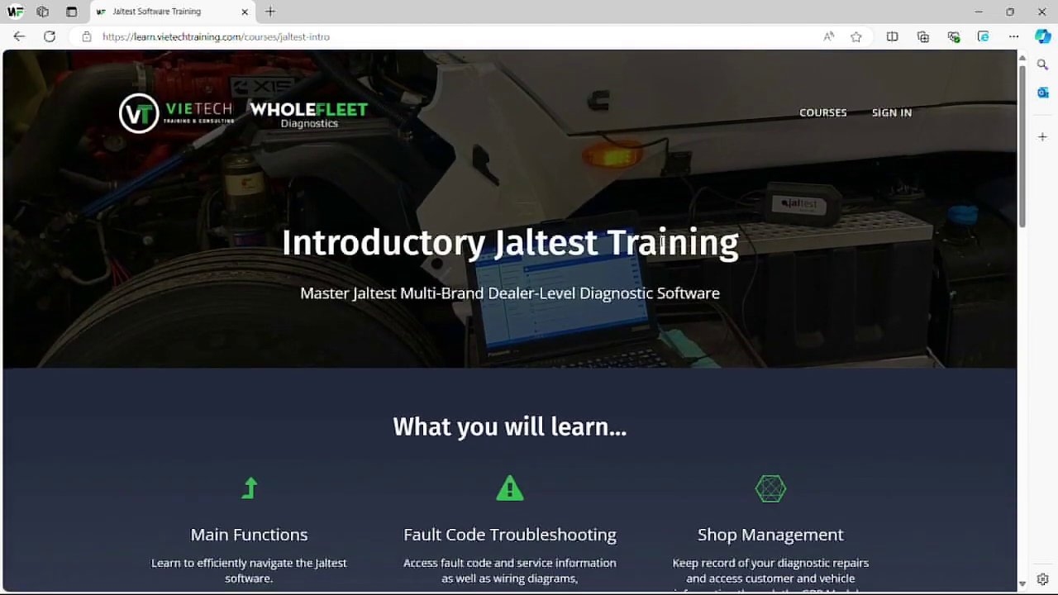